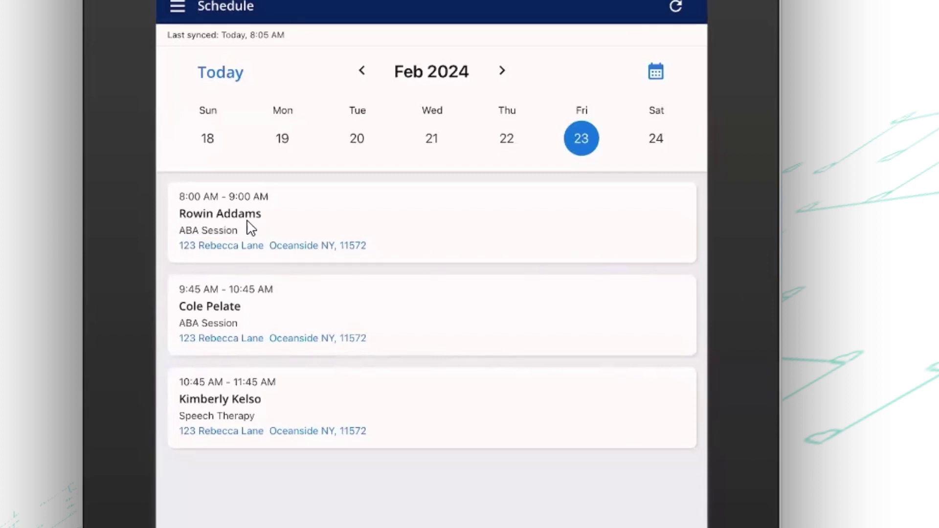
# Open the 8:00 AM ABA Session appointment and expand the client's information
pyautogui.click(260, 235)
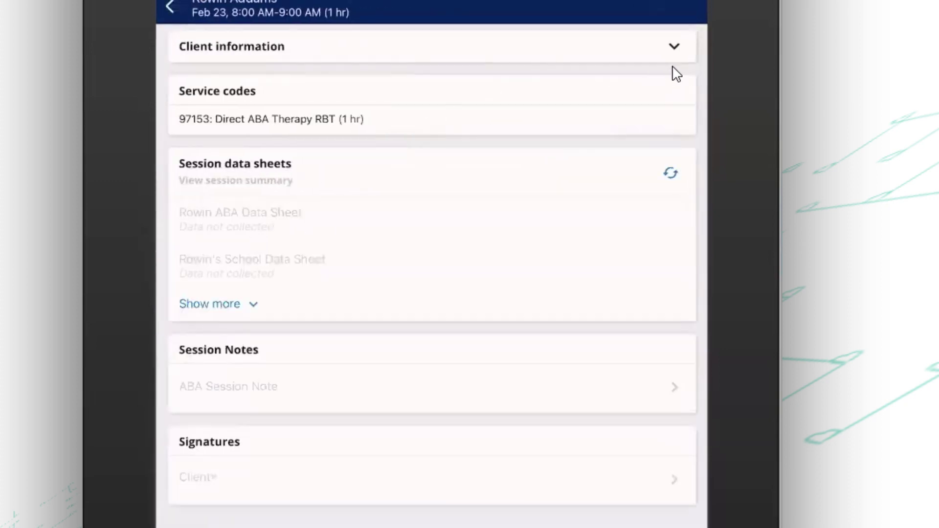
pyautogui.click(673, 57)
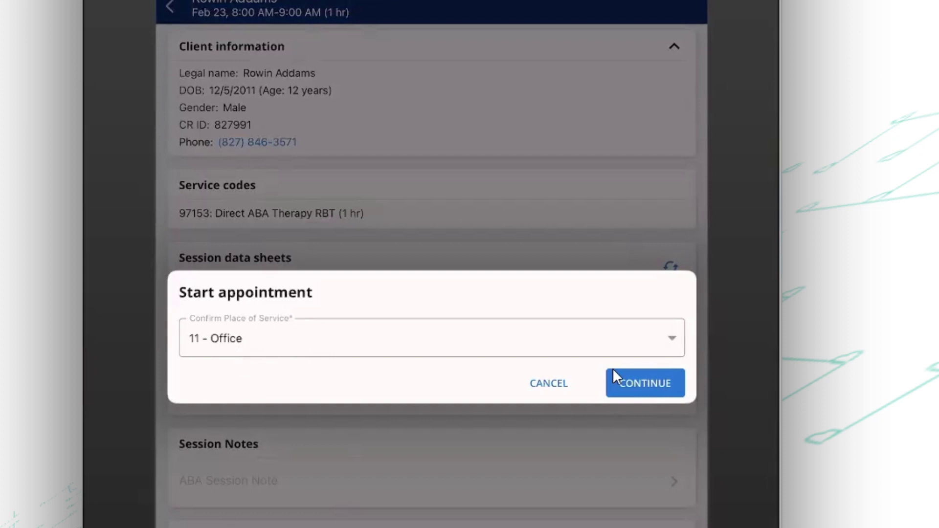
# Start the appointment with place of service 11 - Office
pyautogui.click(650, 386)
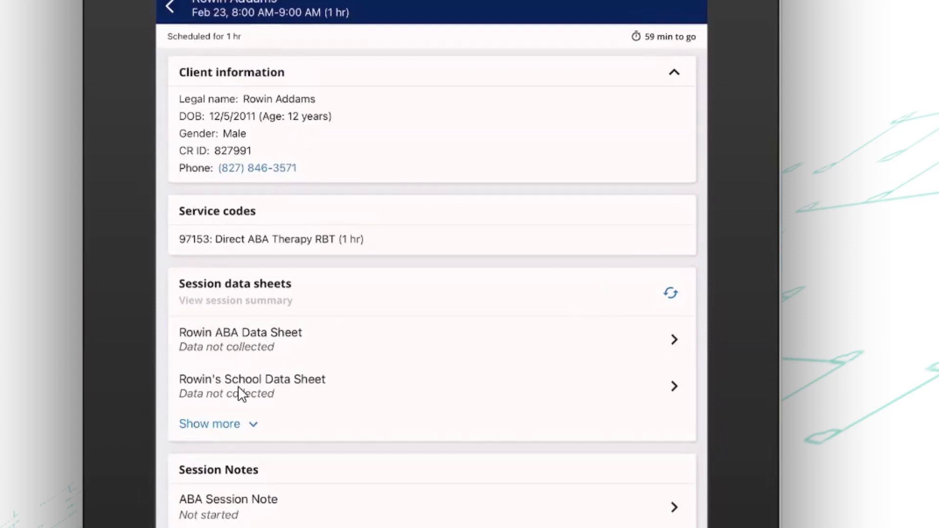
# In the ABA data sheet, score Washing Hands attempt 1: water Full Verbal Model, soap Partial Verbal Model
pyautogui.click(269, 348)
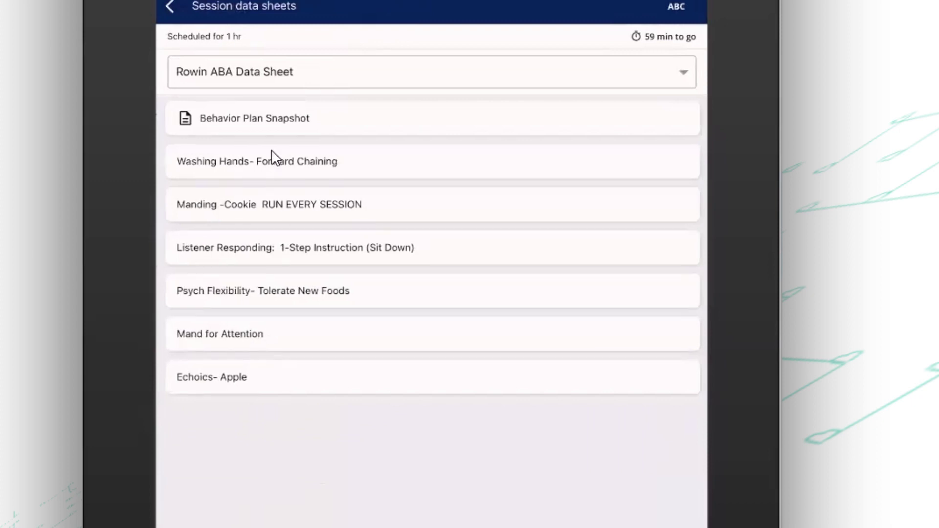
pyautogui.click(286, 121)
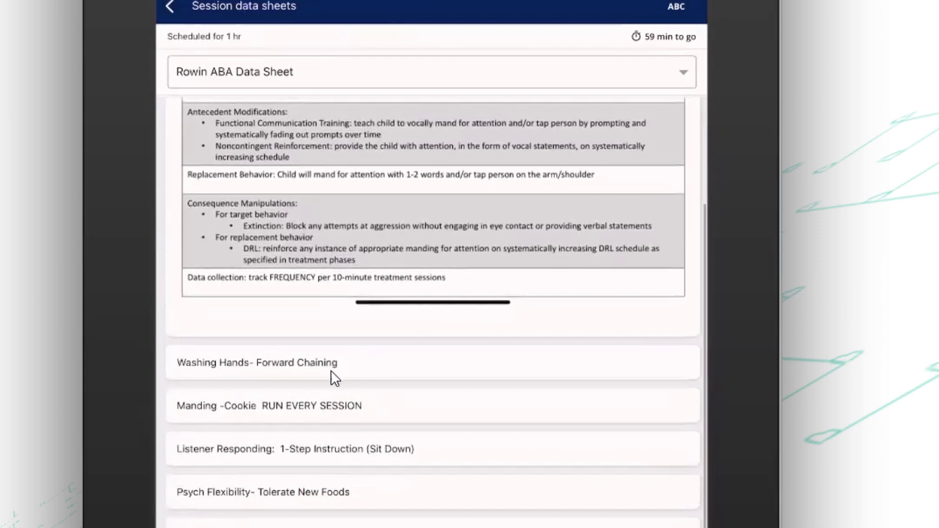
pyautogui.click(325, 363)
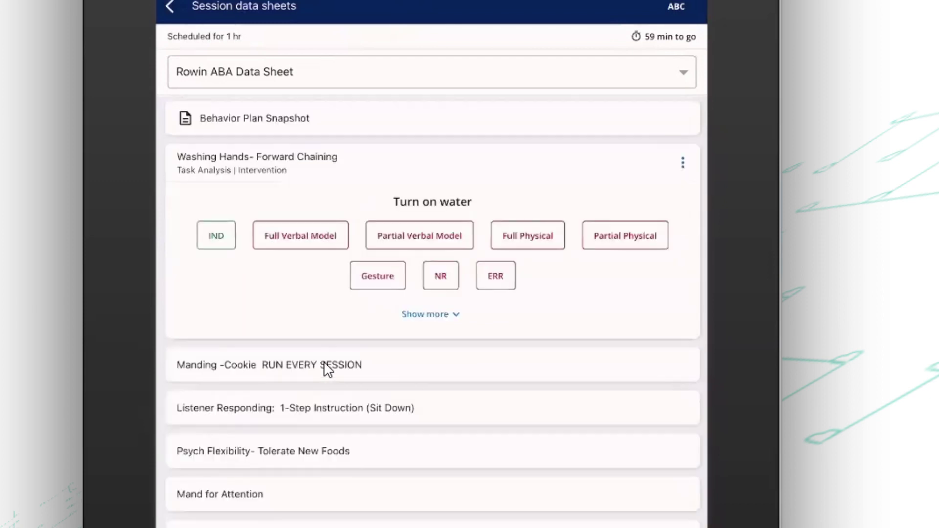
pyautogui.click(292, 244)
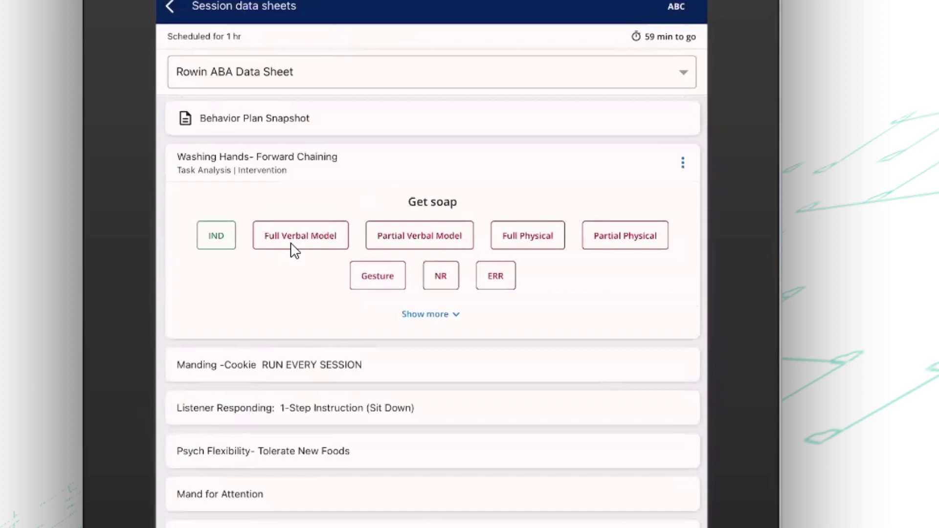
pyautogui.click(293, 247)
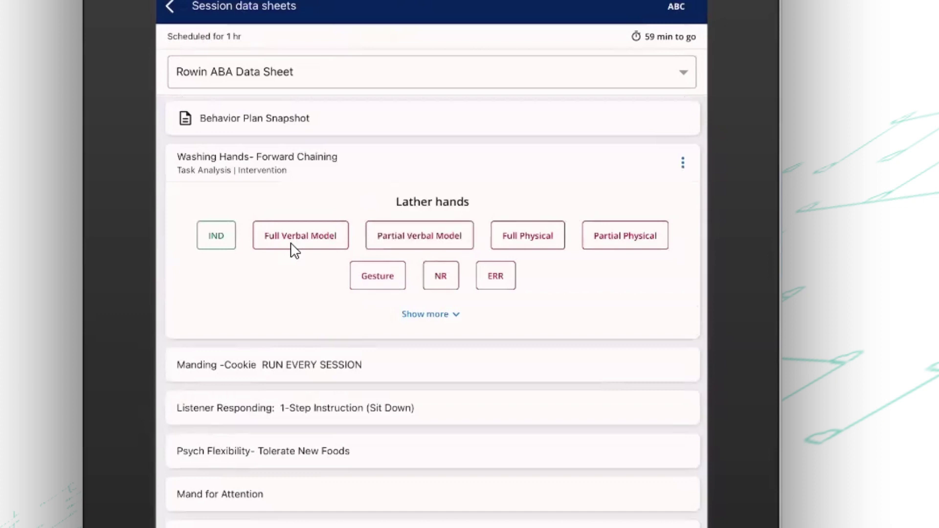
pyautogui.click(429, 315)
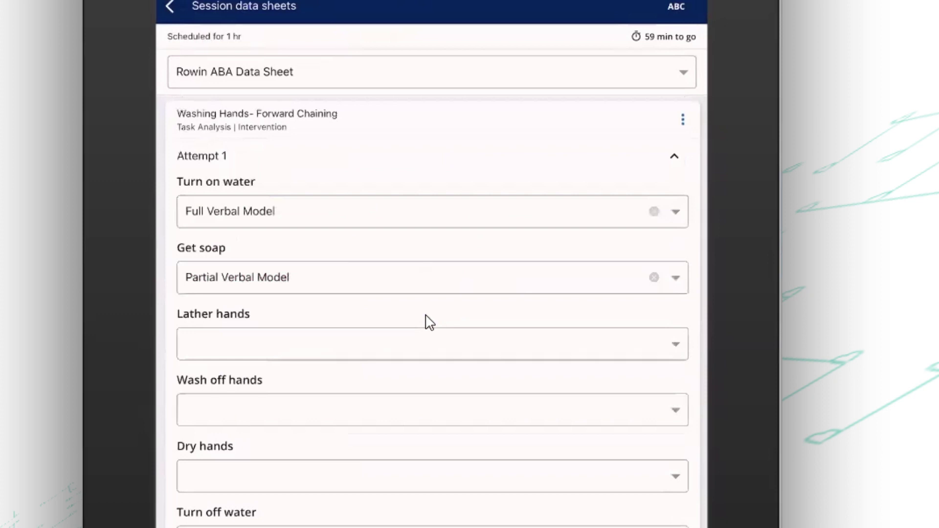
pyautogui.click(682, 119)
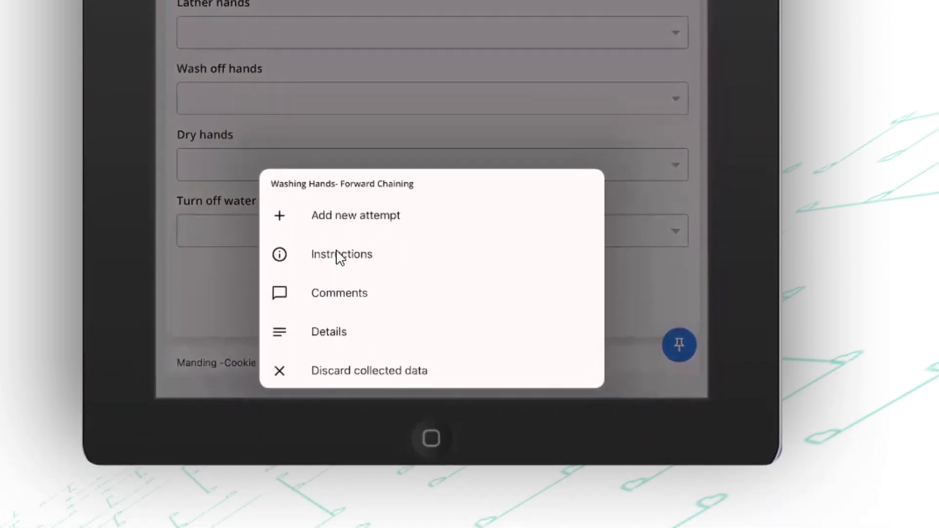
pyautogui.click(340, 255)
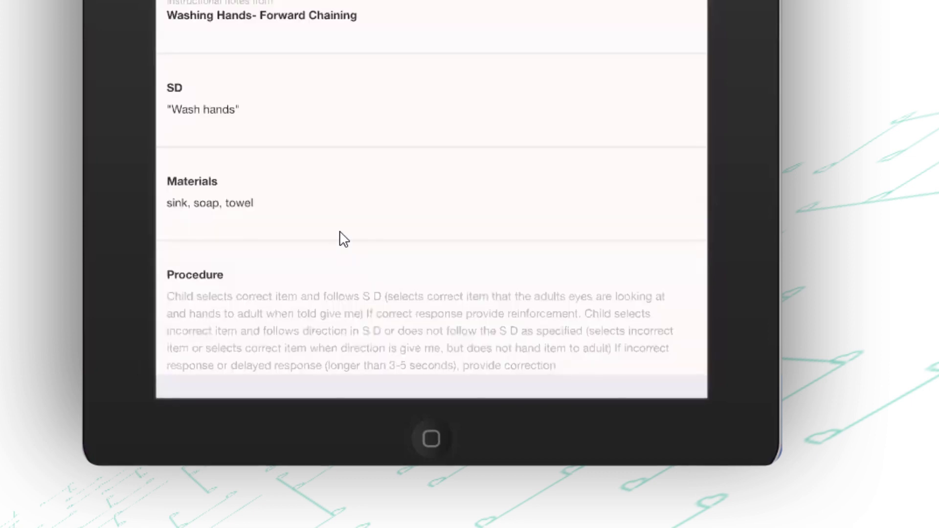
pyautogui.scroll(-2, 322, 235)
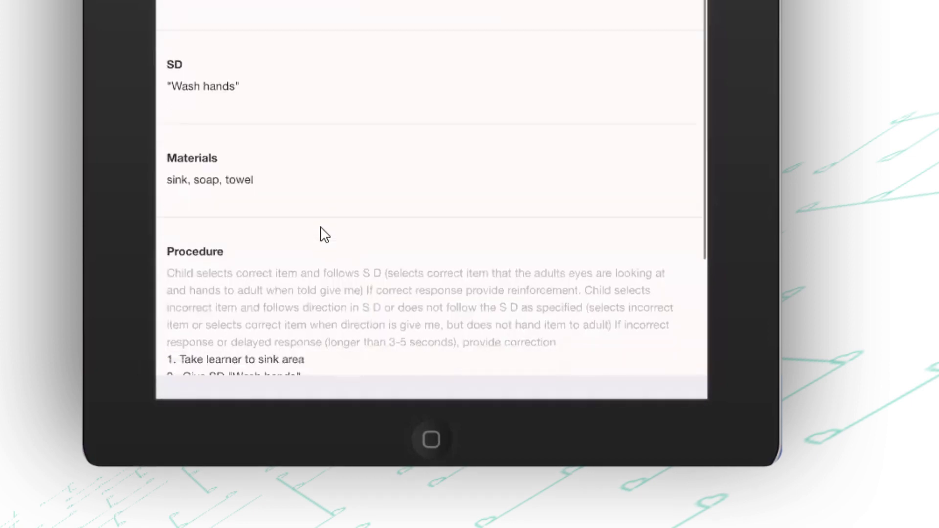
pyautogui.scroll(-3, 322, 232)
pyautogui.scroll(4, 322, 235)
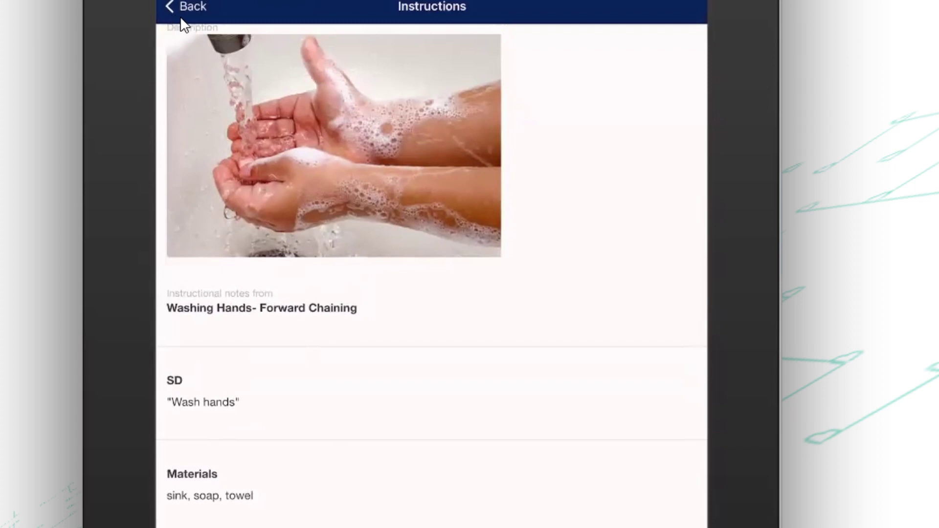
pyautogui.click(180, 7)
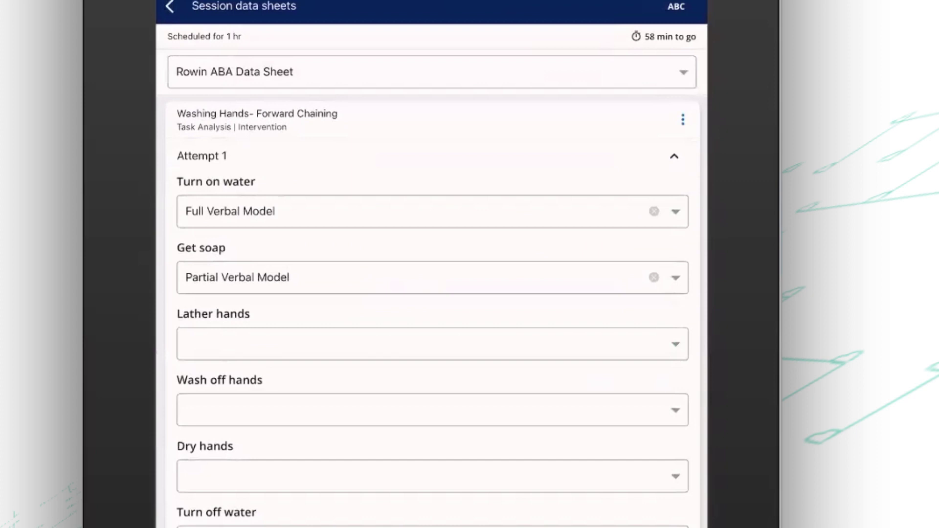
# Complete Washing Hands and score three incorrect Listener Responding trials
pyautogui.scroll(-5, 433, 311)
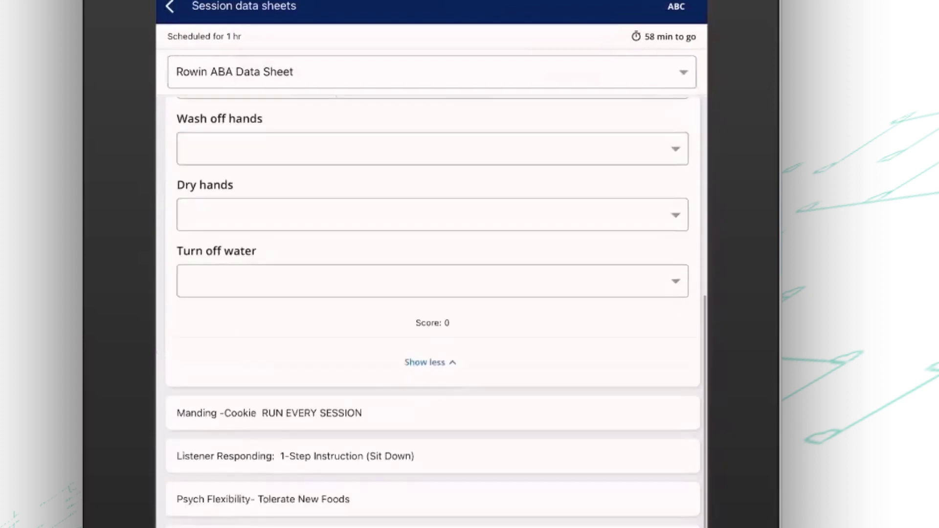
pyautogui.click(295, 456)
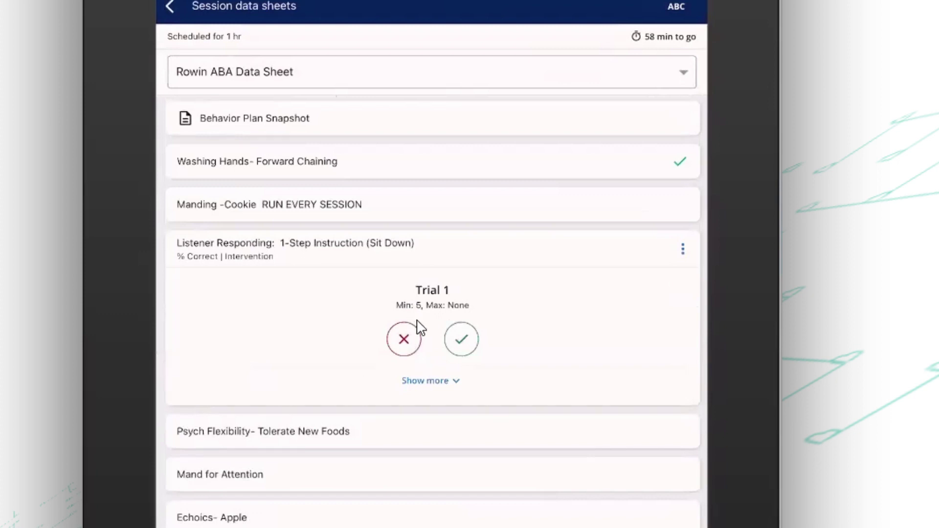
pyautogui.click(408, 347)
pyautogui.click(408, 347)
pyautogui.click(408, 348)
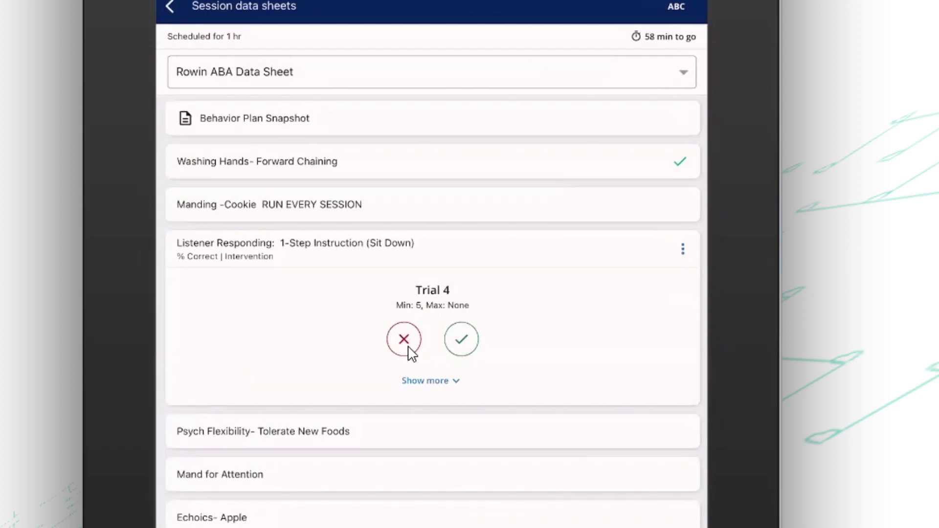
# Move past the Psych Flexibility rating and expand Echoics- Apple to Trial 1
pyautogui.click(346, 435)
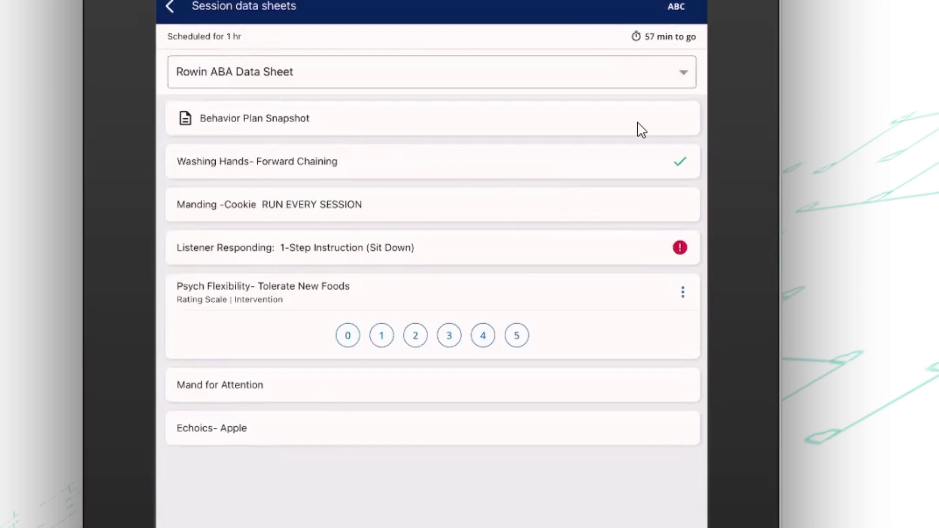
pyautogui.click(244, 430)
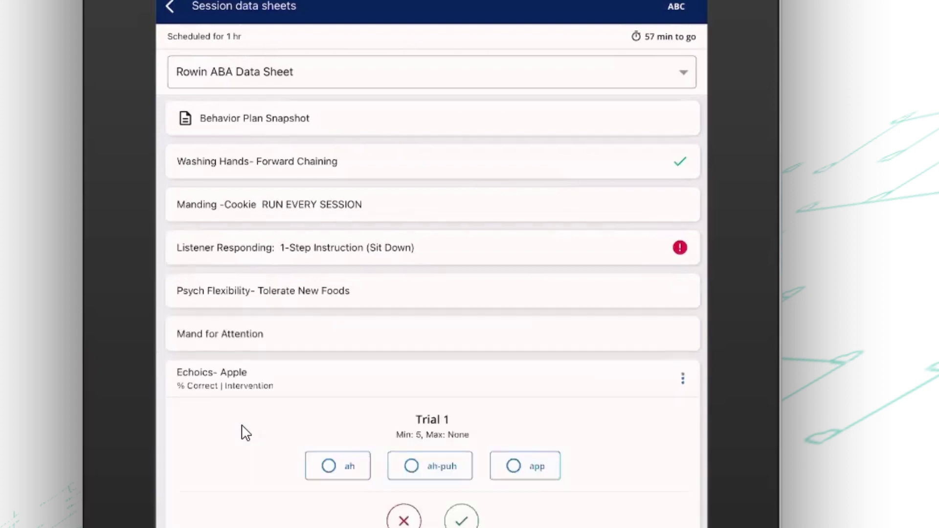
pyautogui.scroll(-1, 303, 492)
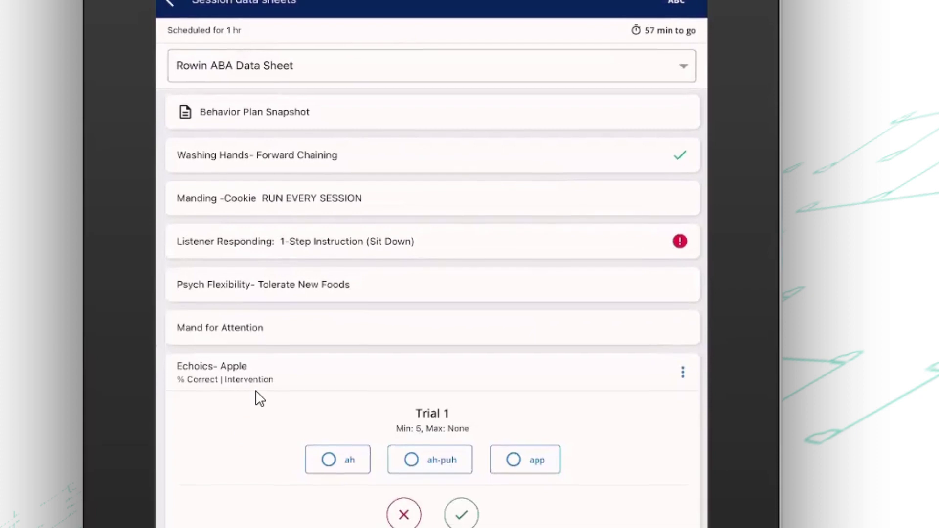
pyautogui.scroll(-2, 257, 393)
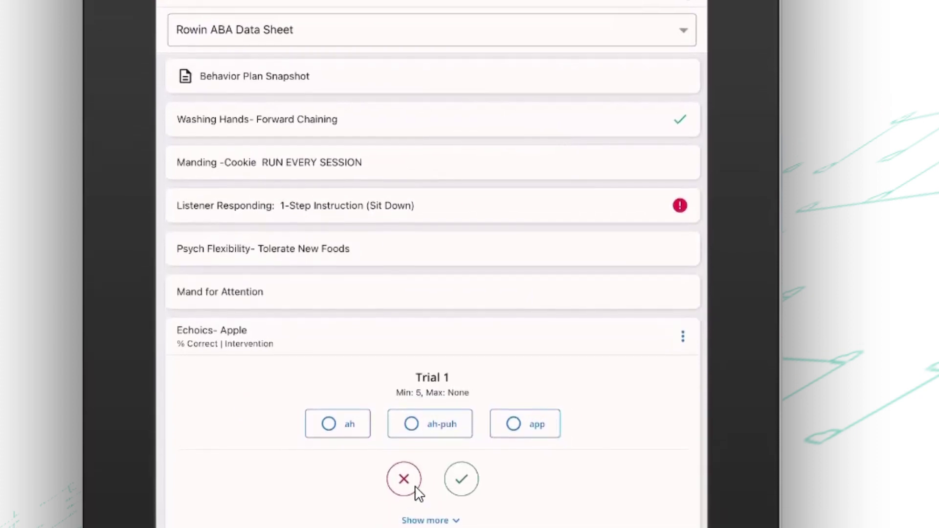
pyautogui.scroll(-3, 418, 492)
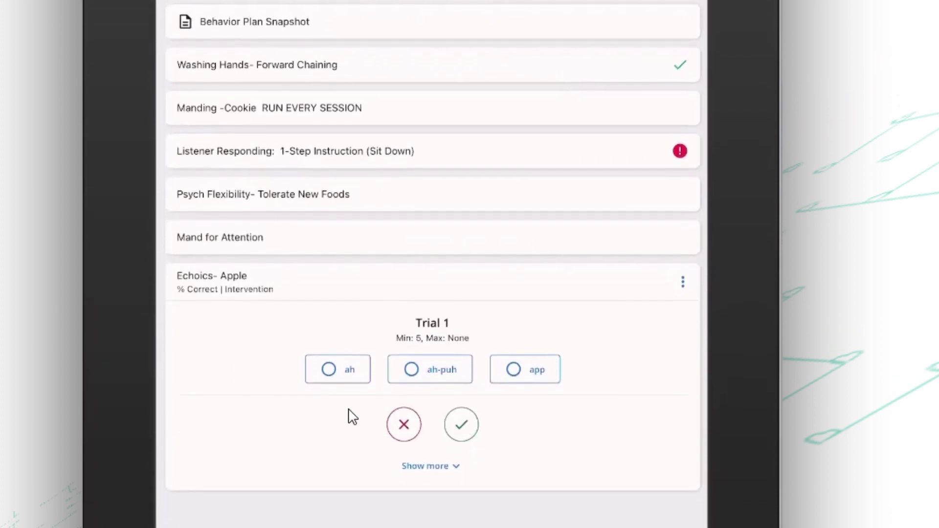
pyautogui.scroll(-3, 347, 416)
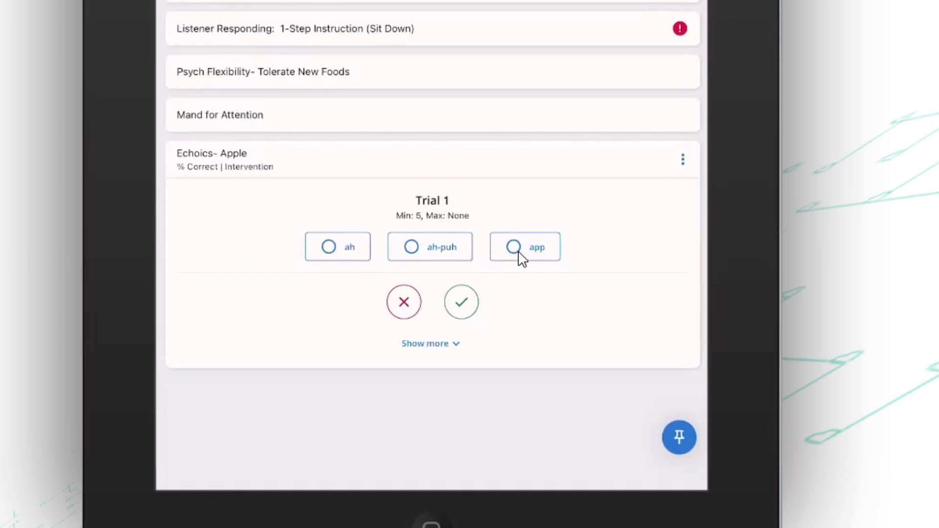
# Expand the Pinned targets panel to show the behavior target cards
pyautogui.click(678, 440)
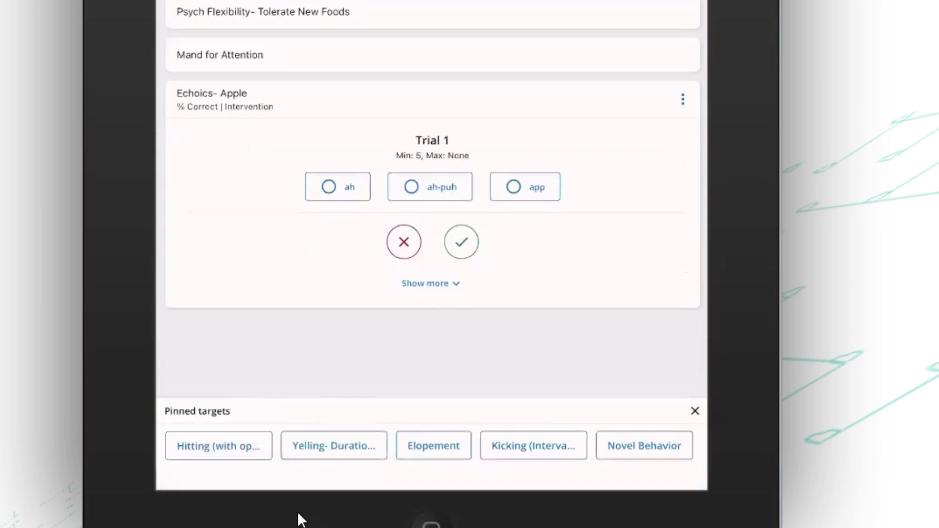
pyautogui.click(243, 446)
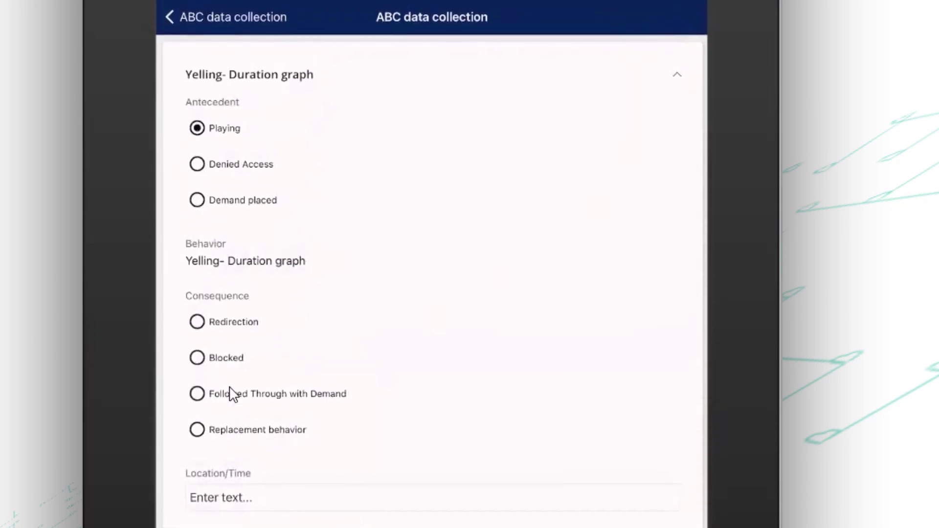
# Record the Yelling ABC entry with Redirection as consequence and Kitchen as location
pyautogui.click(198, 323)
pyautogui.click(261, 499)
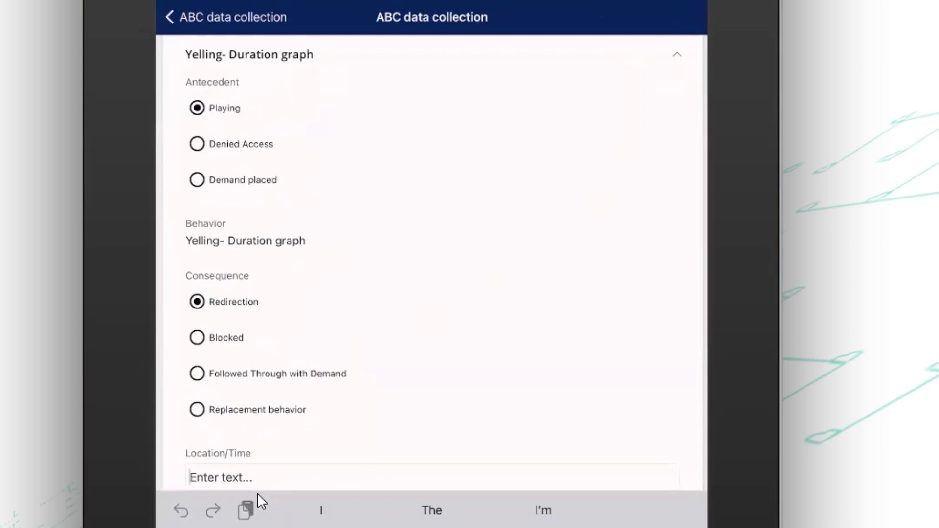
pyautogui.write('Kitchen')
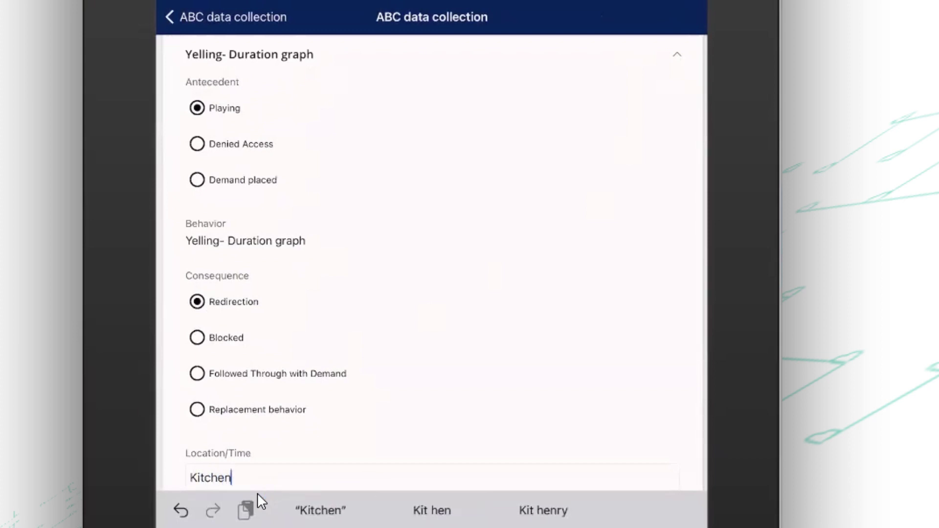
pyautogui.press('Return')
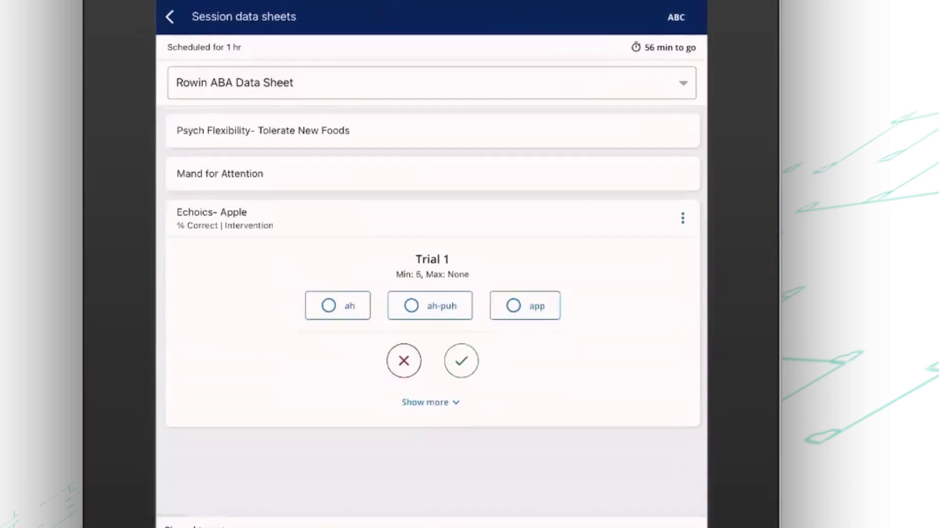
# Score three more incorrect trials on Listener Responding: 1-Step Instruction (Sit Down)
pyautogui.scroll(3, 433, 293)
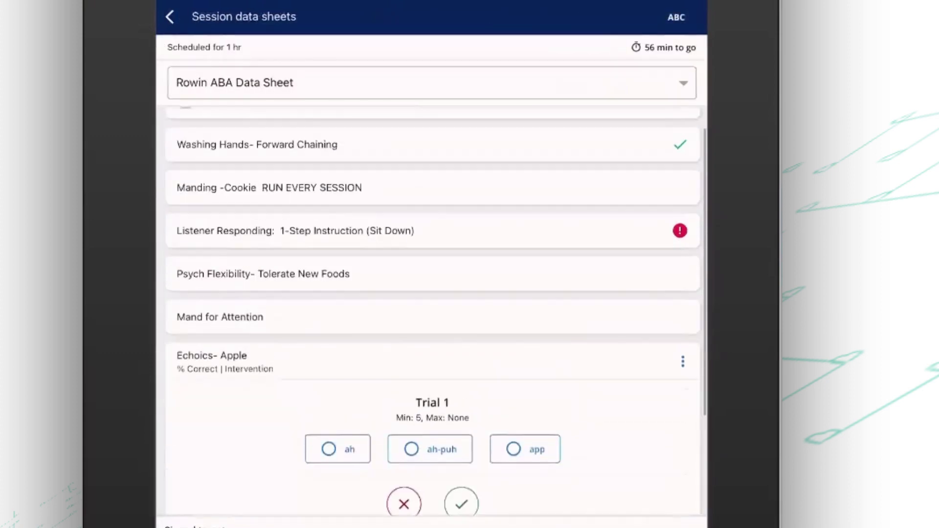
pyautogui.click(418, 233)
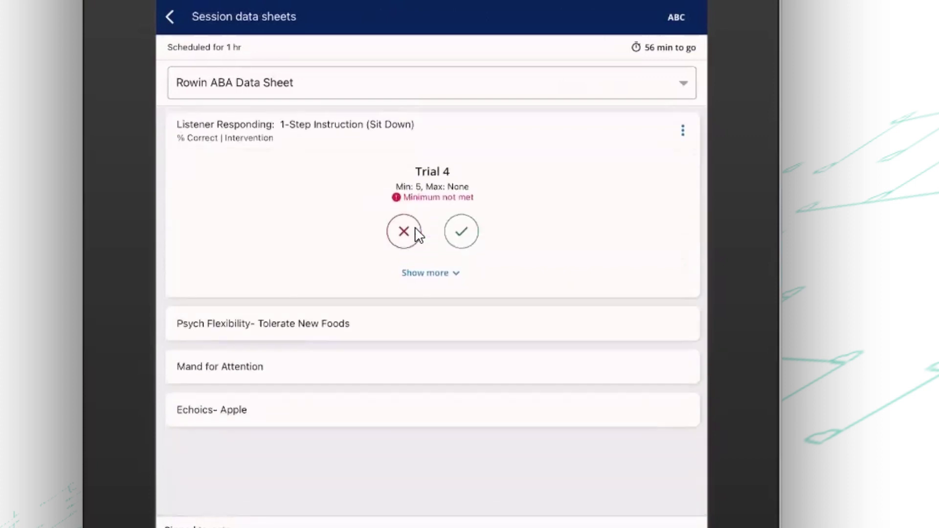
pyautogui.click(416, 229)
pyautogui.click(416, 229)
pyautogui.click(416, 229)
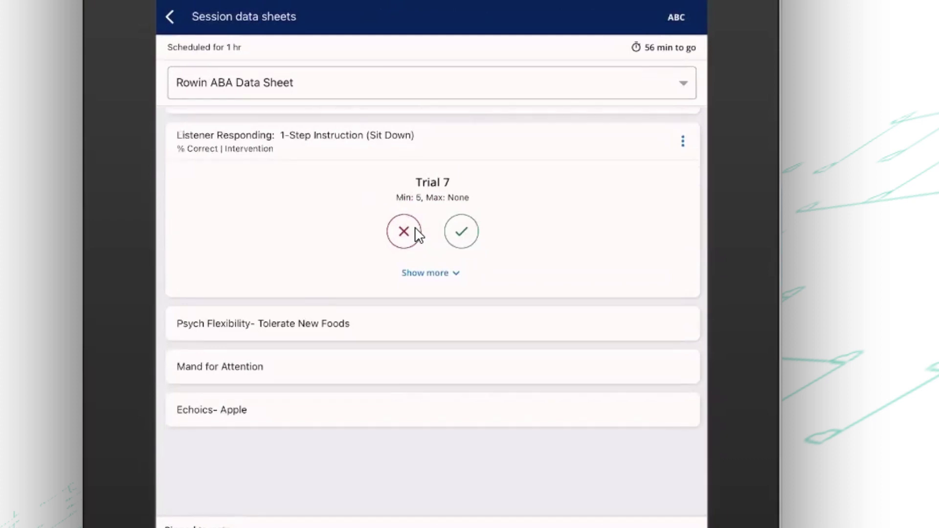
# Go back to the appointment overview, where the ABA data sheet reads Data collected
pyautogui.click(171, 17)
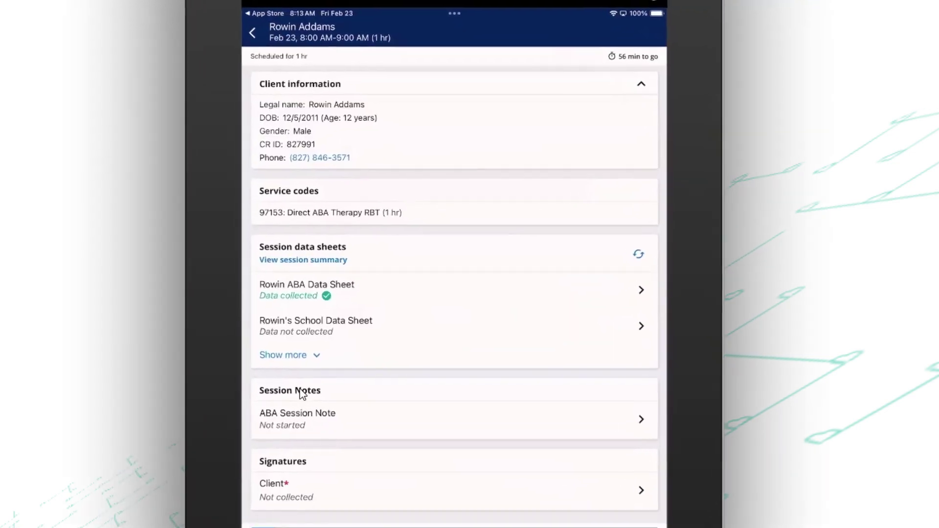
# Open the ABA Session Note, check DTT as an area targeted, and scroll to the remaining fields
pyautogui.click(264, 465)
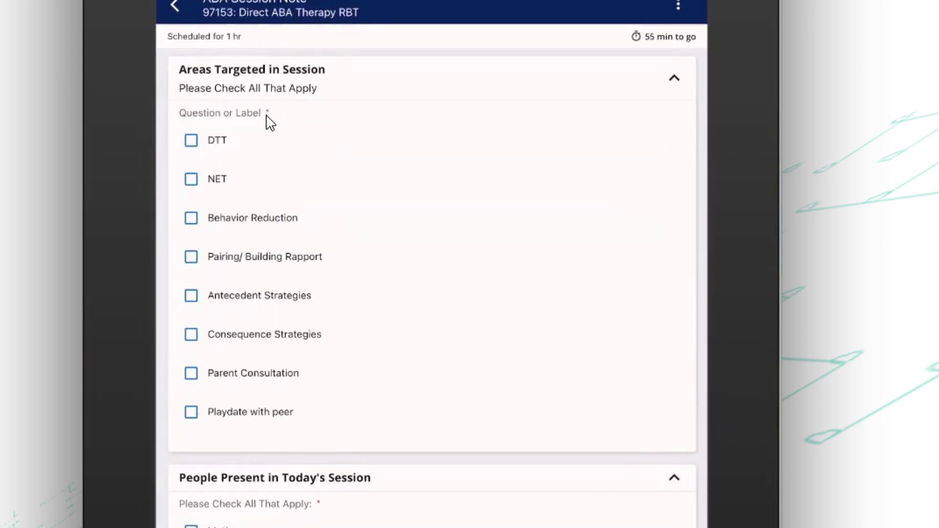
pyautogui.click(201, 150)
pyautogui.scroll(-7, 189, 526)
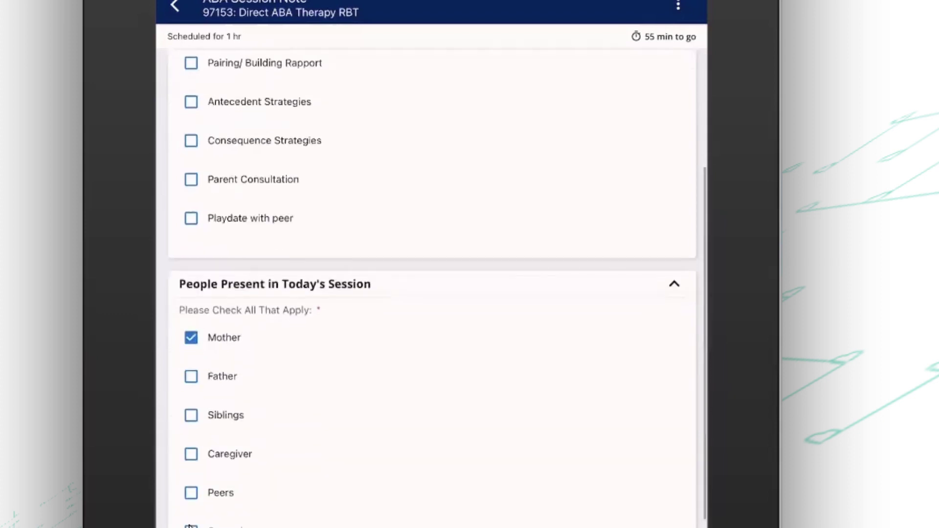
pyautogui.scroll(-3, 189, 526)
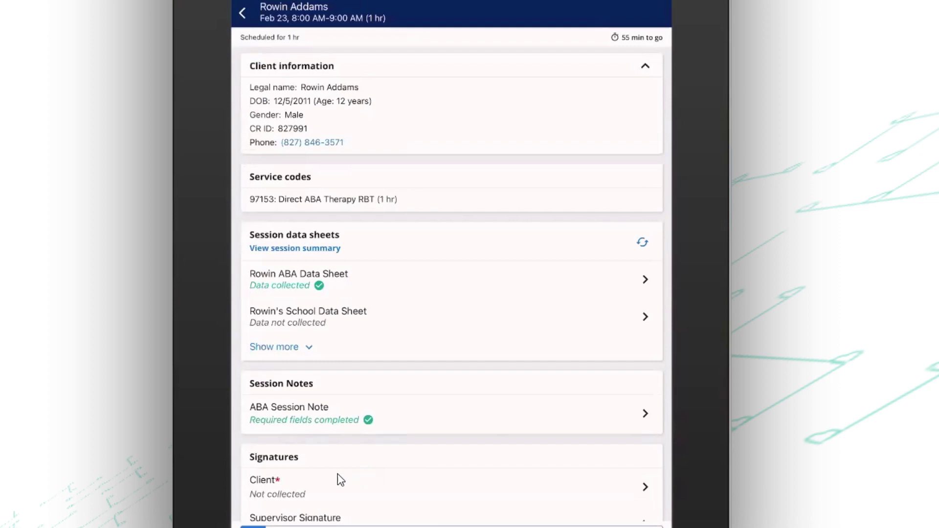
# Enter 'Mom' as the client signer, draw the signature, and save it
pyautogui.click(276, 481)
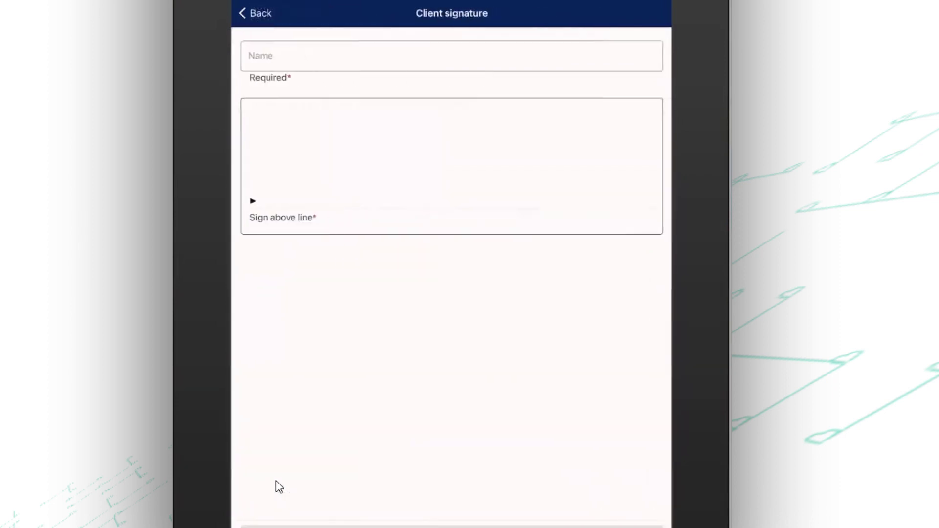
pyautogui.write('Mom')
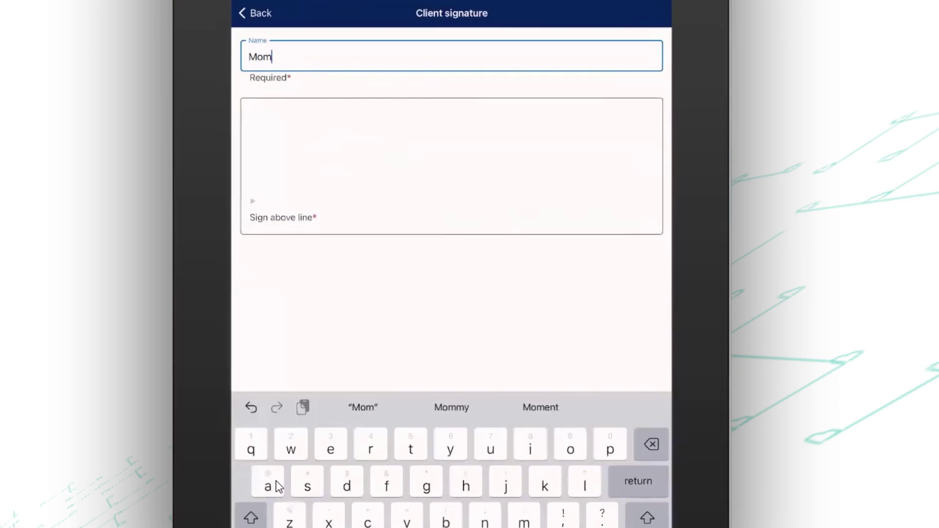
pyautogui.press('Return')
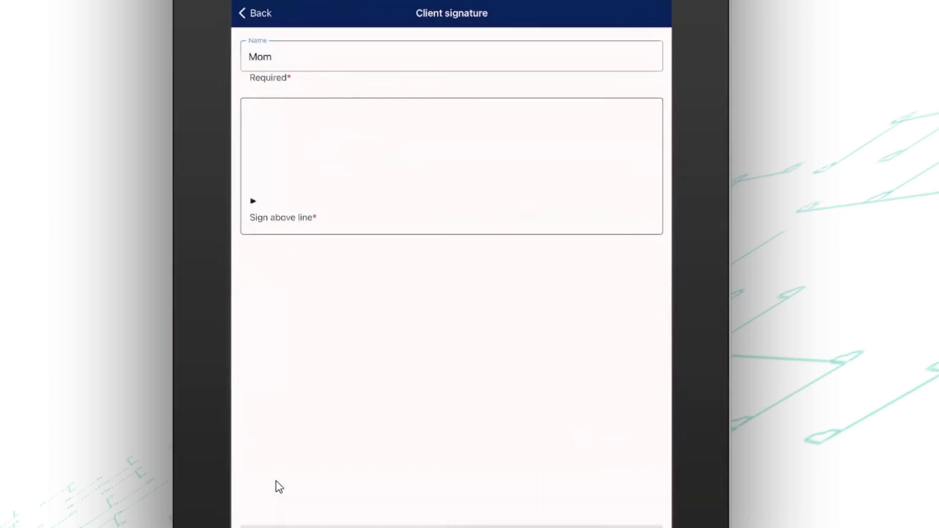
pyautogui.moveTo(353, 202); pyautogui.dragTo(525, 187)
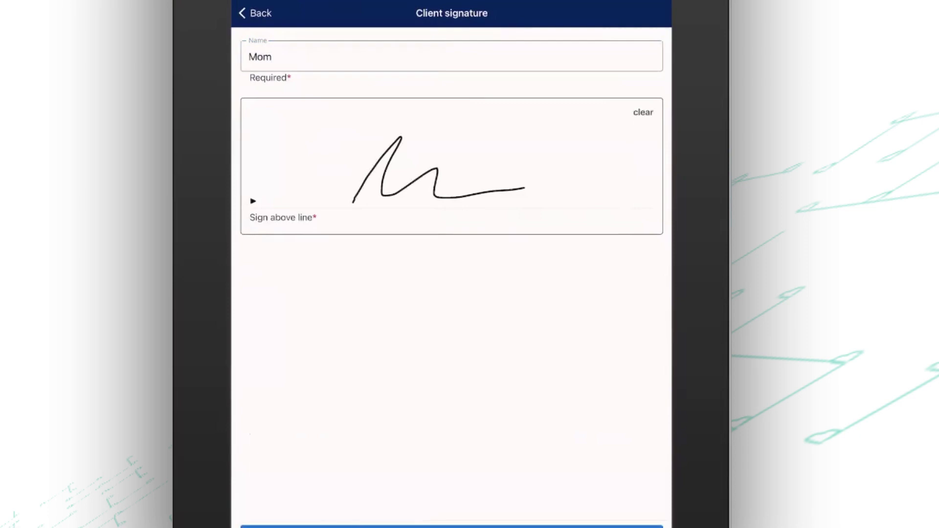
pyautogui.click(452, 527)
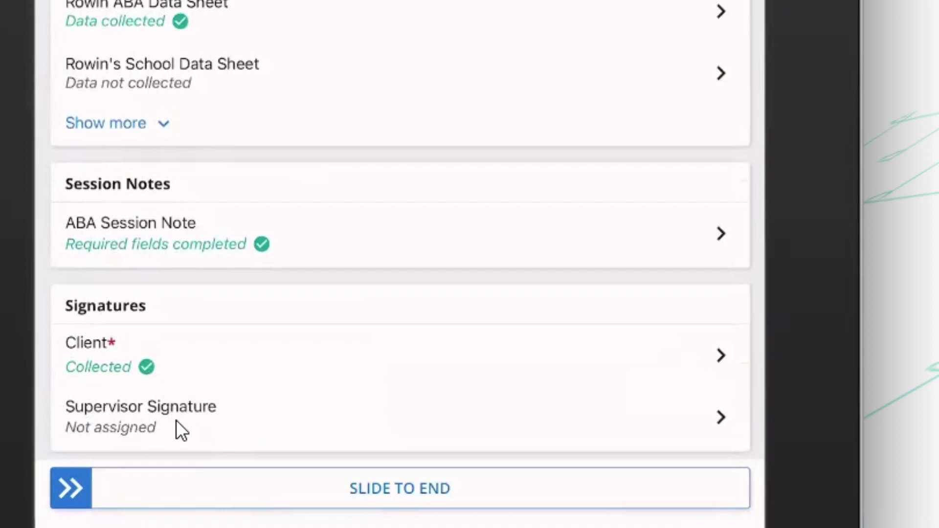
# End the session, save its target summary, and sign the appointment as provider for Therapy Services
pyautogui.click(95, 489)
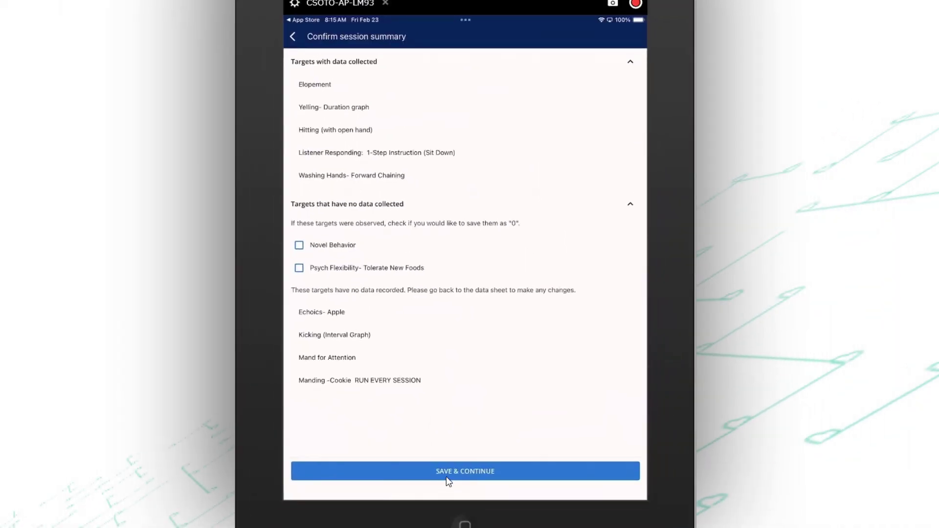
pyautogui.click(445, 471)
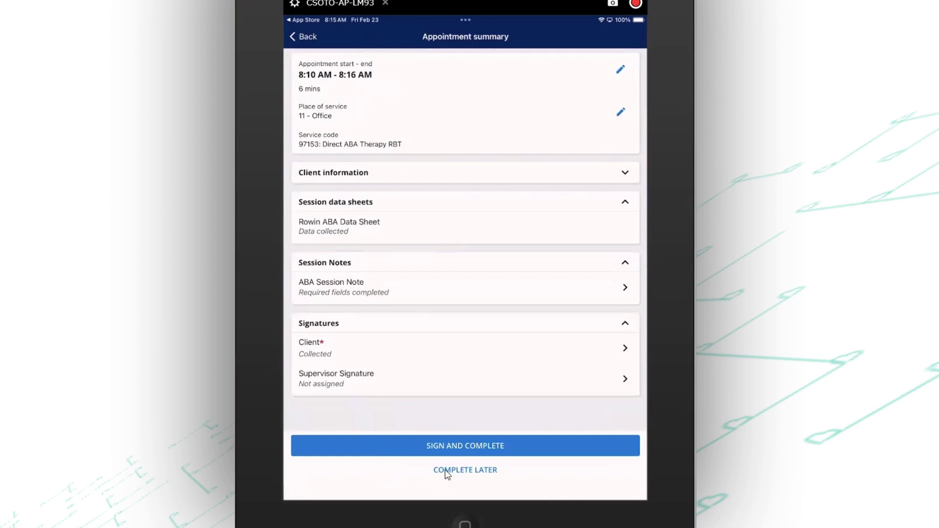
pyautogui.click(445, 445)
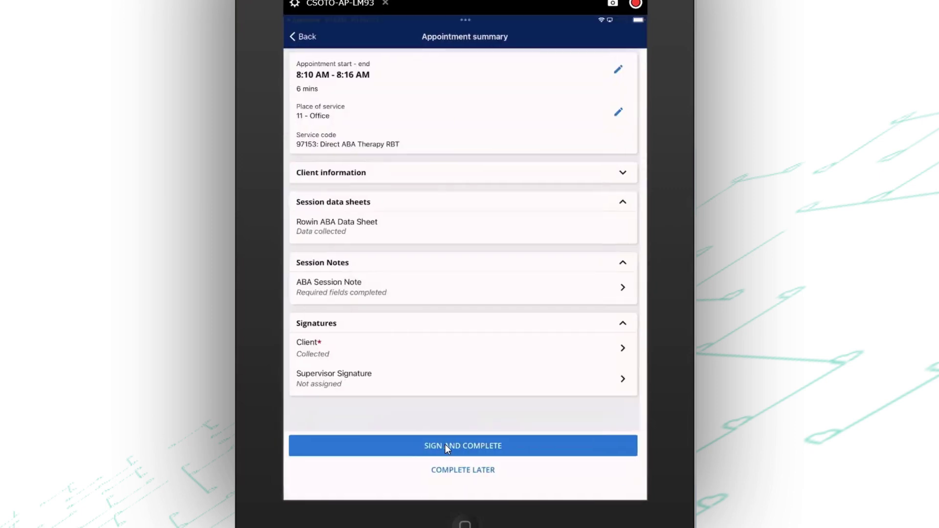
# Sign and complete the appointment so the Feb 23 8:00–9:00 AM ABA session shows Completed
pyautogui.click(445, 445)
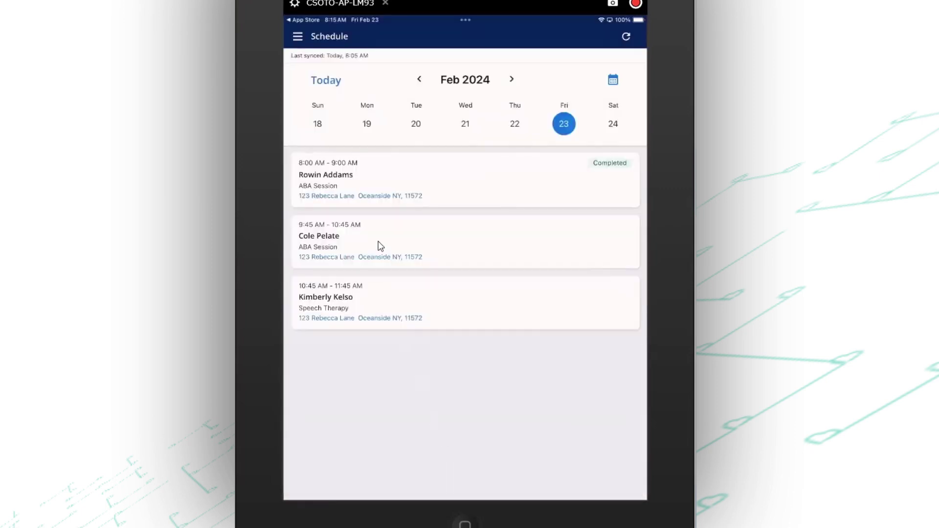